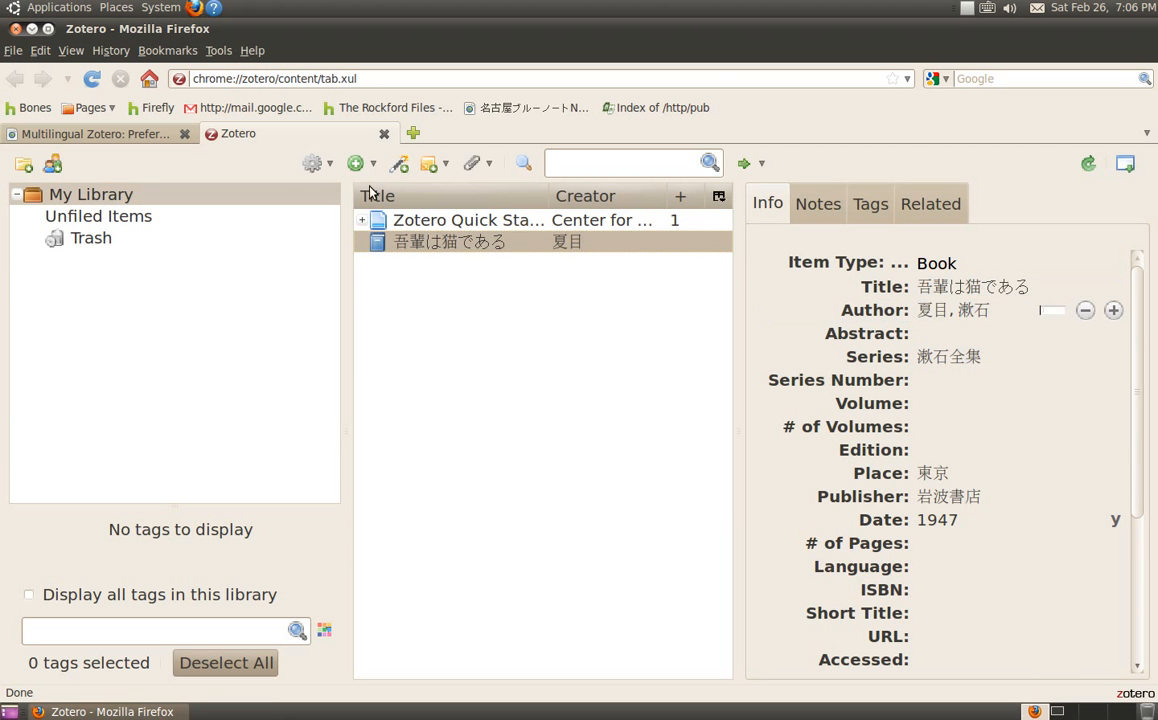
Step: Add Japanese as a language in the Languages section of the Zotero preferences
{"action": "left_click", "coordinate": [314, 164]}
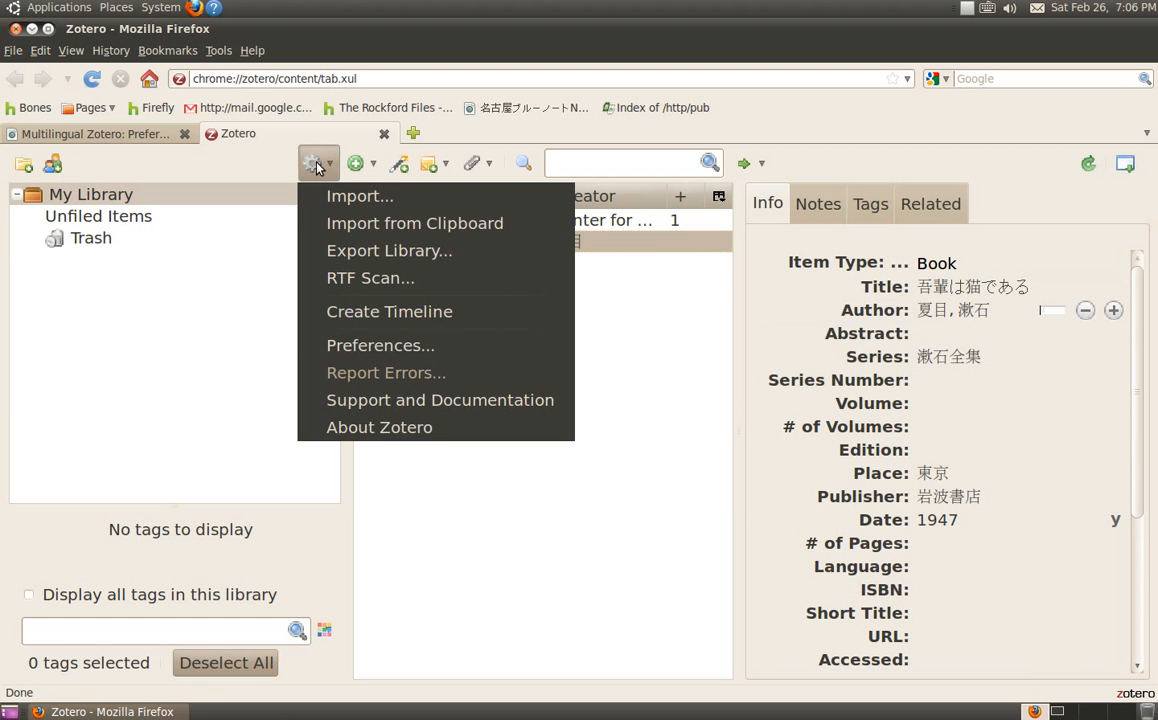
{"action": "left_click", "coordinate": [381, 346]}
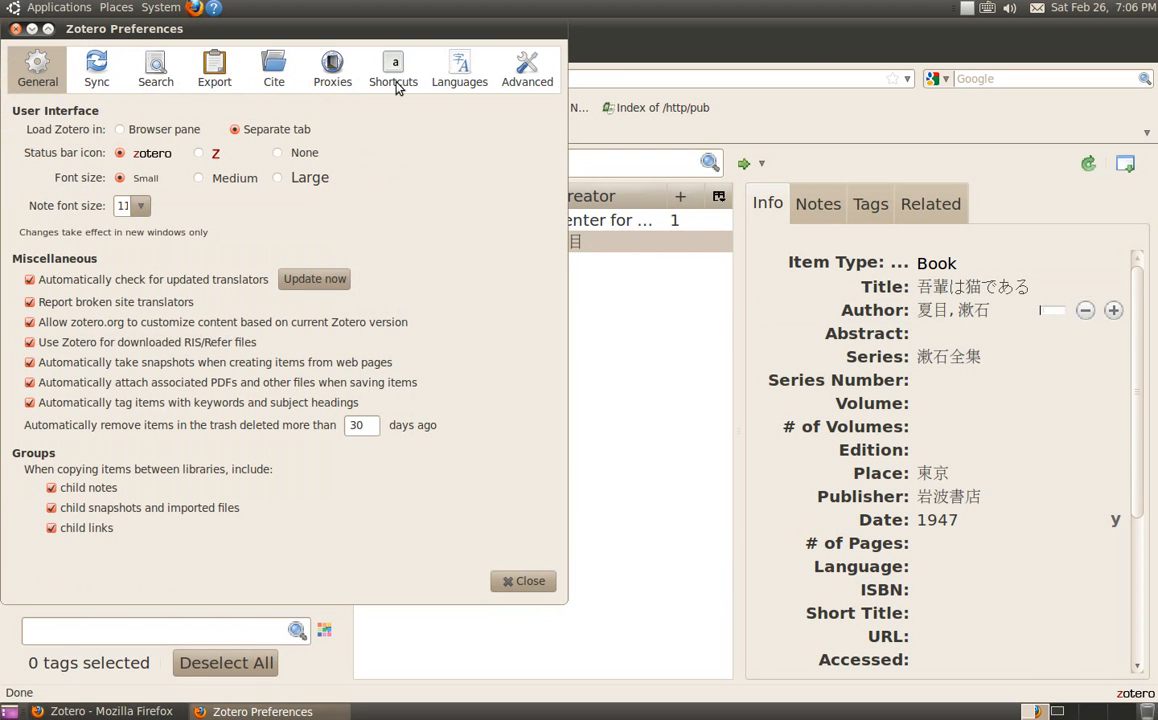
{"action": "left_click", "coordinate": [463, 76]}
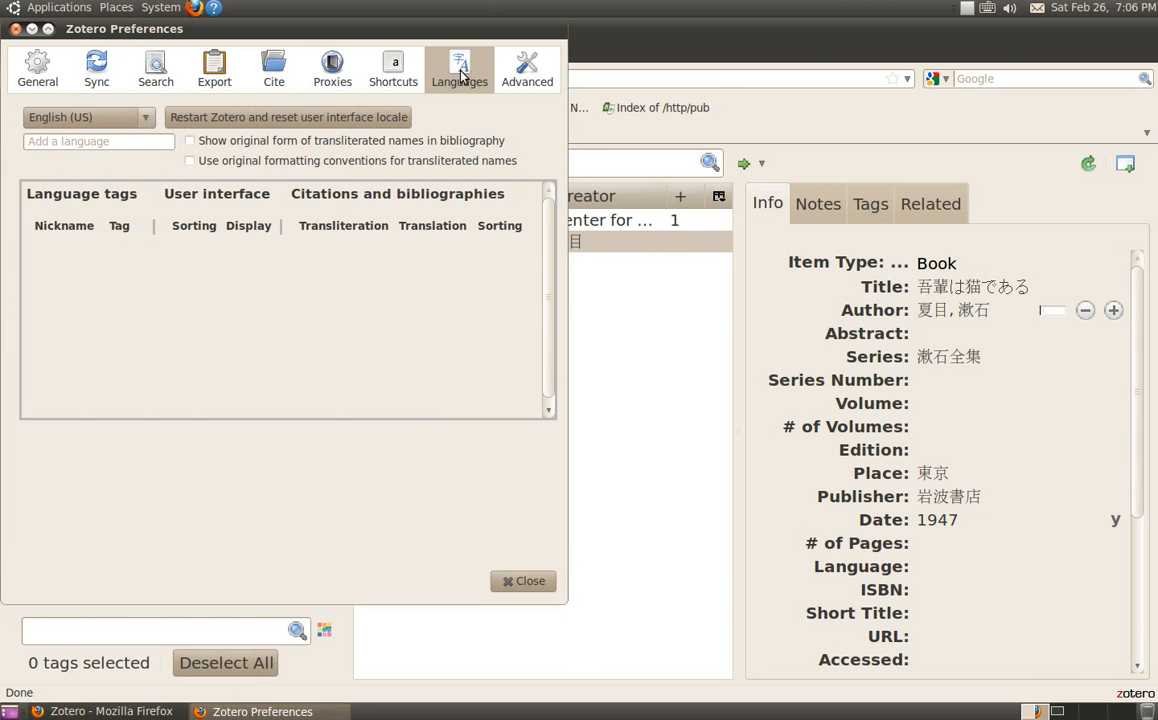
{"action": "left_click", "coordinate": [133, 141]}
{"action": "type", "text": "Japanese"}
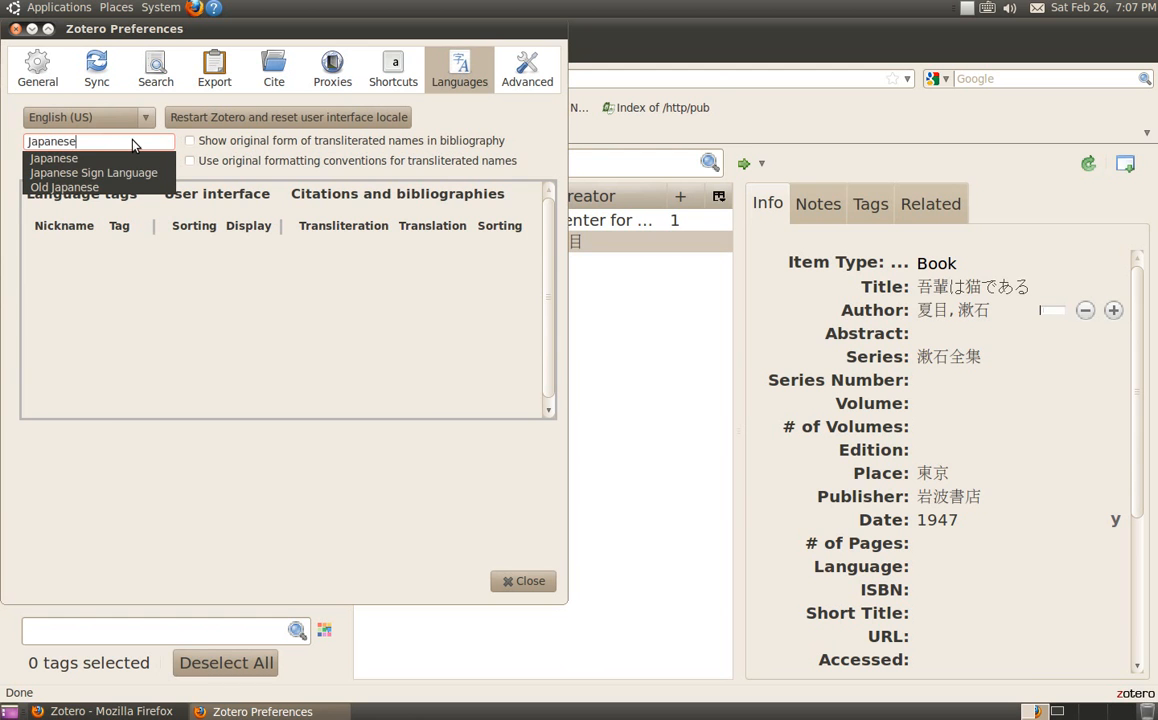
{"action": "left_click", "coordinate": [63, 159]}
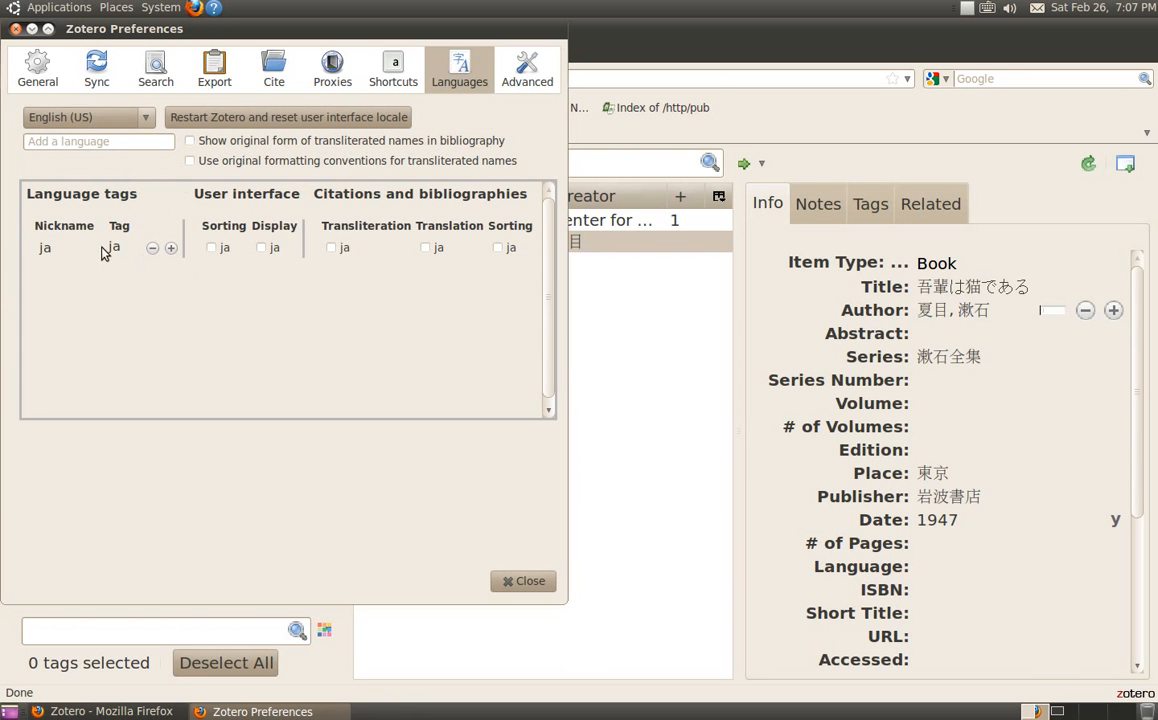
Step: Add the ALA-LC Romanization, 1997 edition variant to the Japanese language tag
{"action": "left_click", "coordinate": [171, 248]}
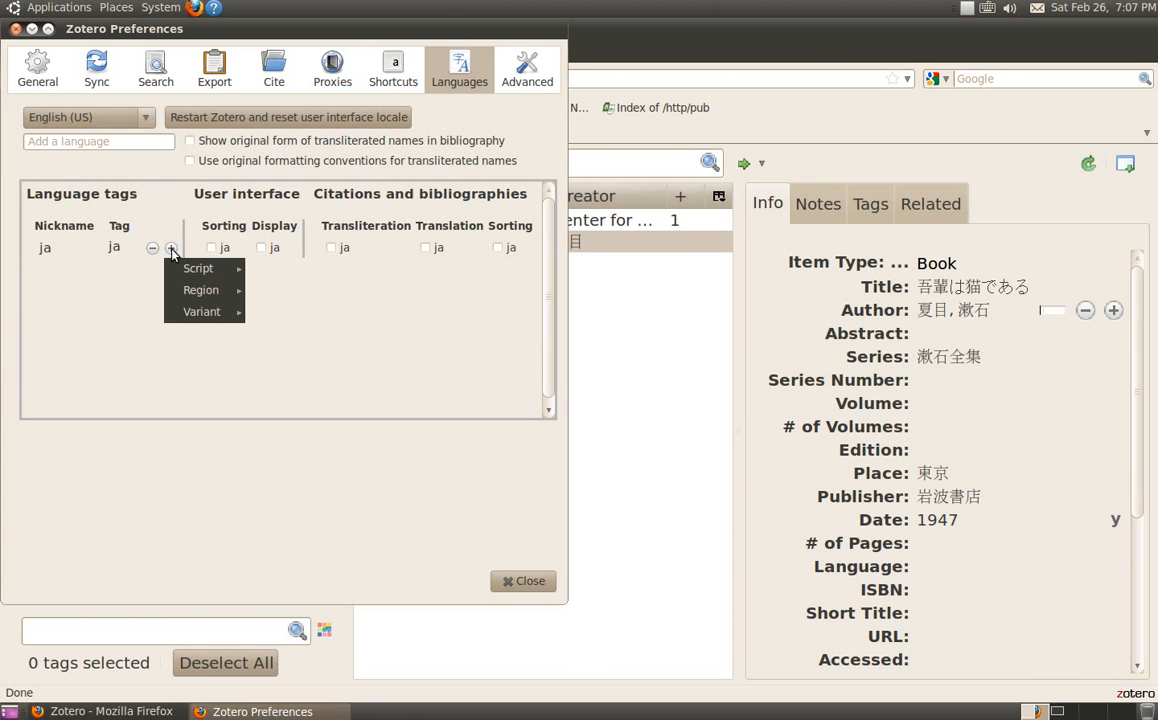
{"action": "mouse_move", "coordinate": [184, 313]}
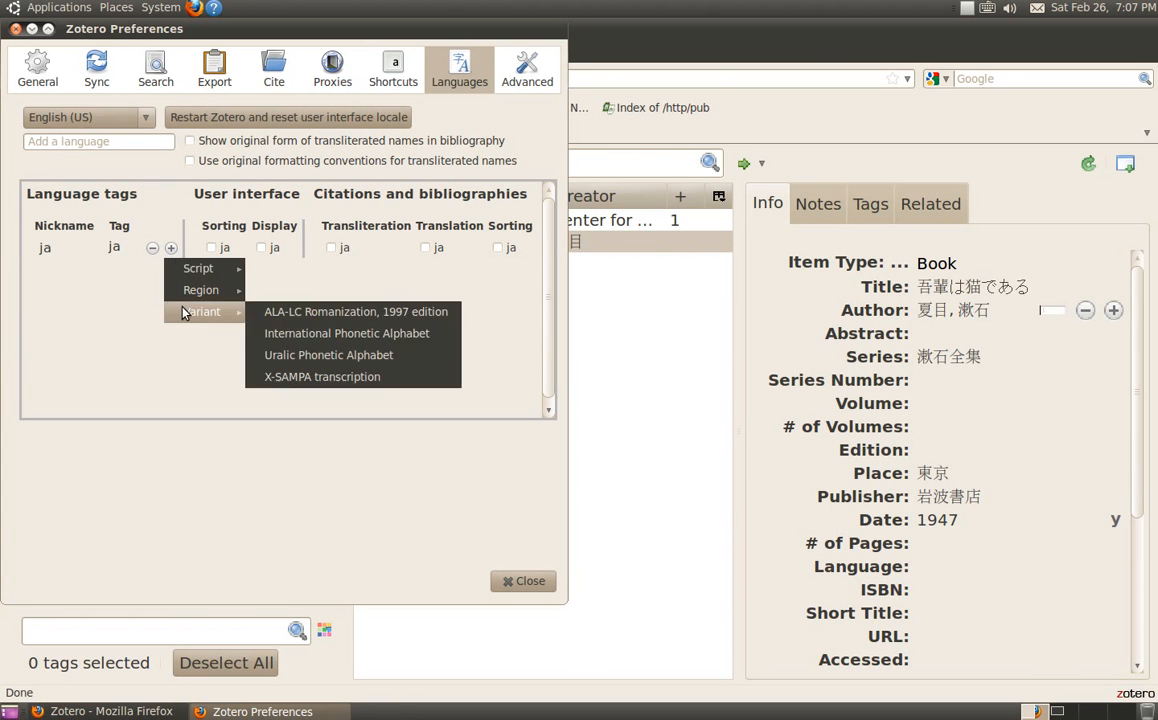
{"action": "left_click", "coordinate": [346, 312]}
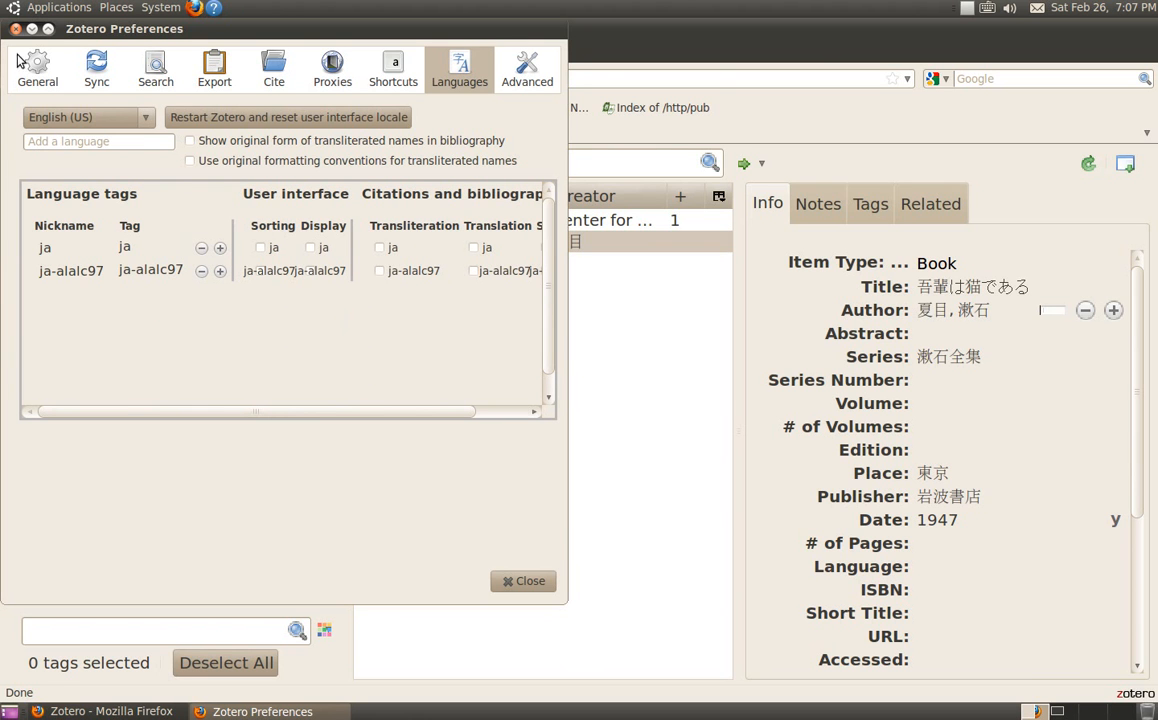
{"action": "left_click", "coordinate": [141, 143]}
{"action": "type", "text": "Hiraga"}
{"action": "key", "text": "BackSpace"}
{"action": "type", "text": "ana"}
{"action": "key", "text": "BackSpace"}
{"action": "key", "text": "BackSpace"}
{"action": "key", "text": "BackSpace"}
{"action": "key", "text": "BackSpace"}
{"action": "key", "text": "BackSpace"}
{"action": "key", "text": "BackSpace"}
{"action": "key", "text": "BackSpace"}
{"action": "key", "text": "BackSpace"}
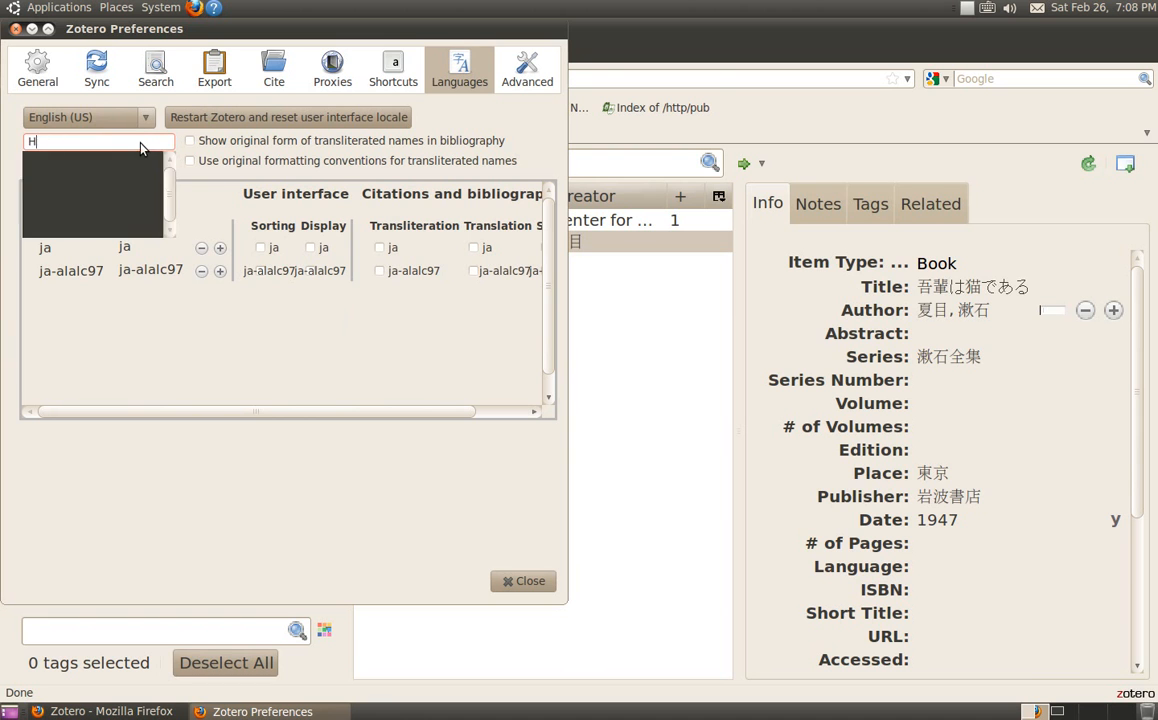
Step: Add the Hiragana script variant to the Japanese language tag
{"action": "left_click", "coordinate": [220, 248]}
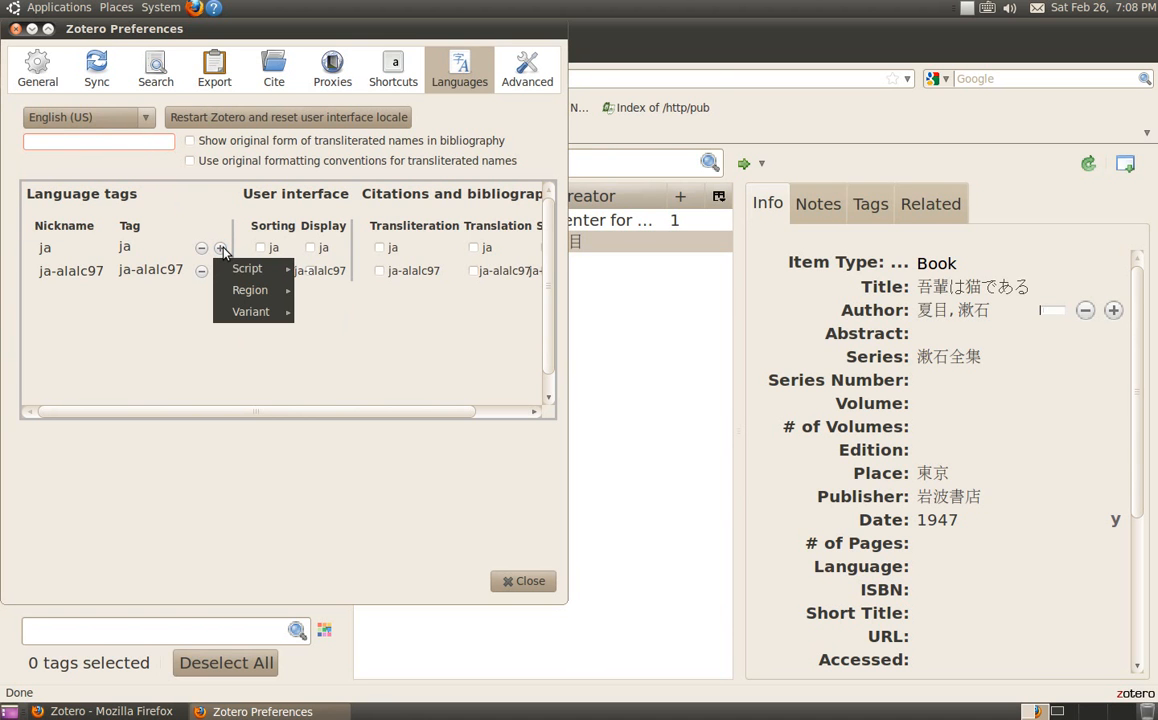
{"action": "mouse_move", "coordinate": [250, 269]}
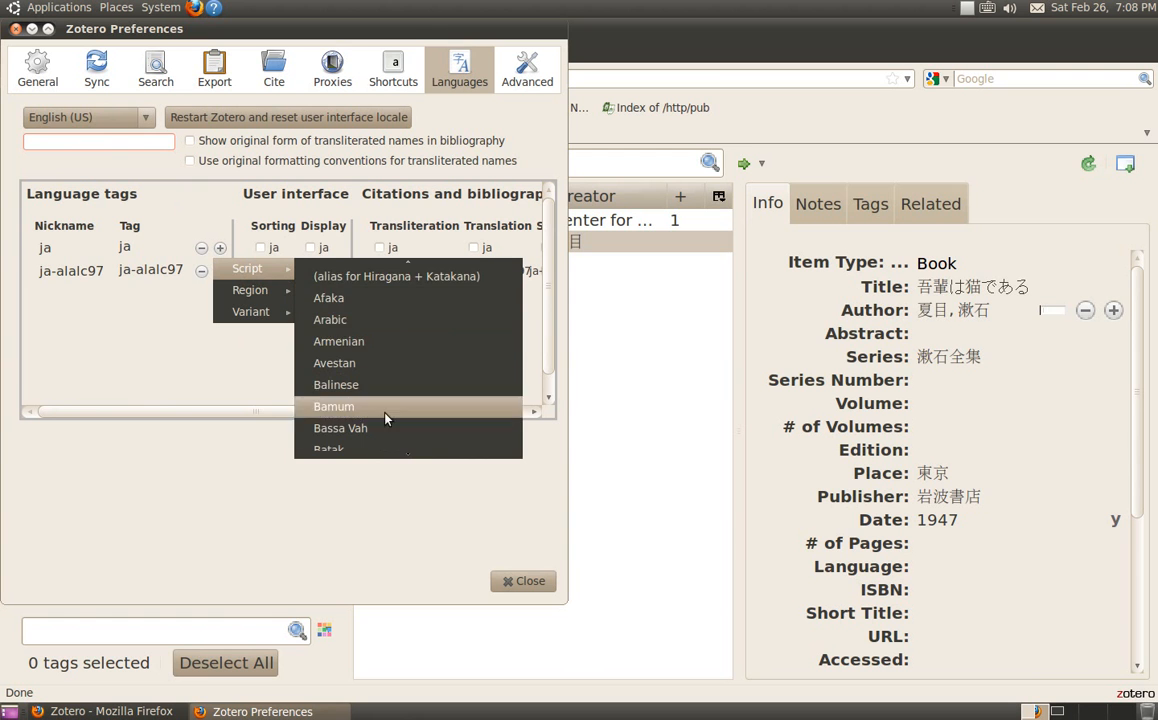
{"action": "mouse_move", "coordinate": [396, 457]}
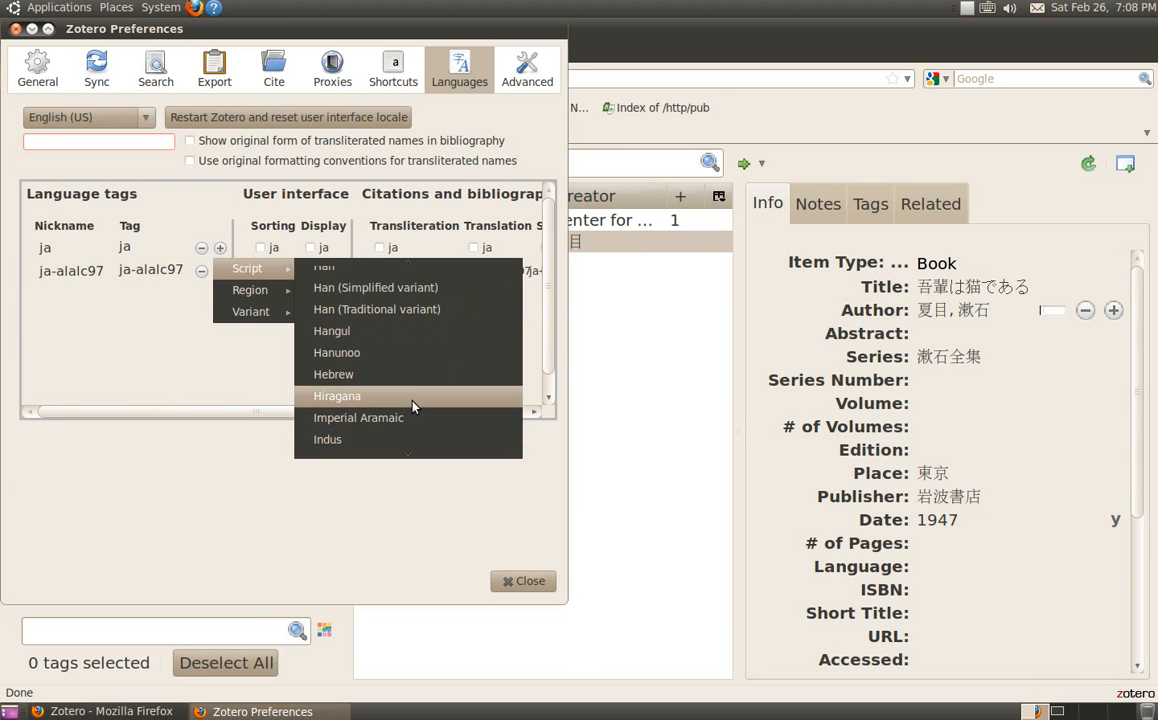
{"action": "left_click", "coordinate": [415, 405]}
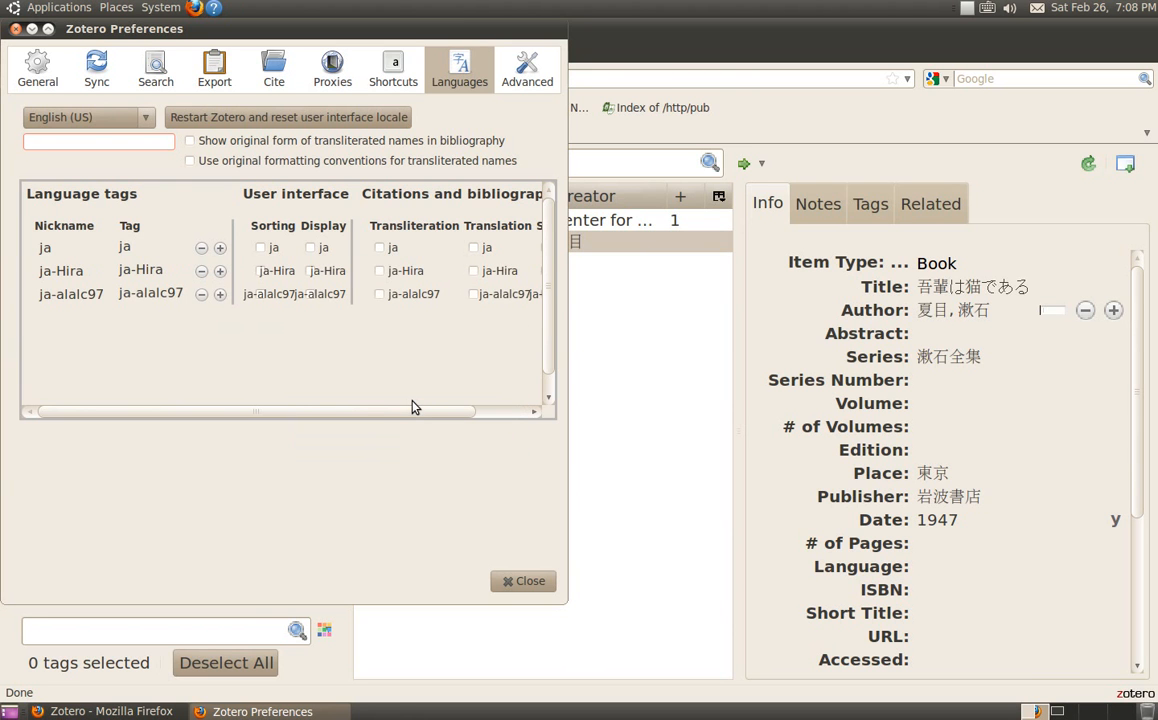
Step: Add English to the list of language tags
{"action": "left_click", "coordinate": [99, 140]}
{"action": "type", "text": "English"}
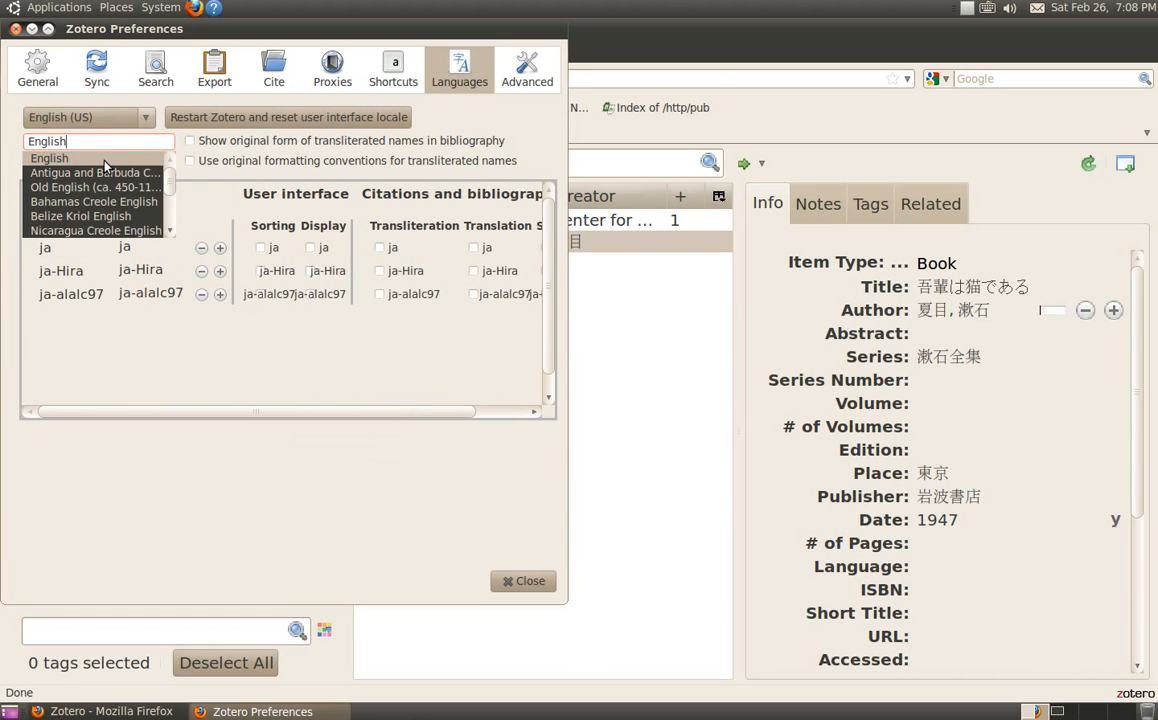
{"action": "left_click", "coordinate": [104, 161]}
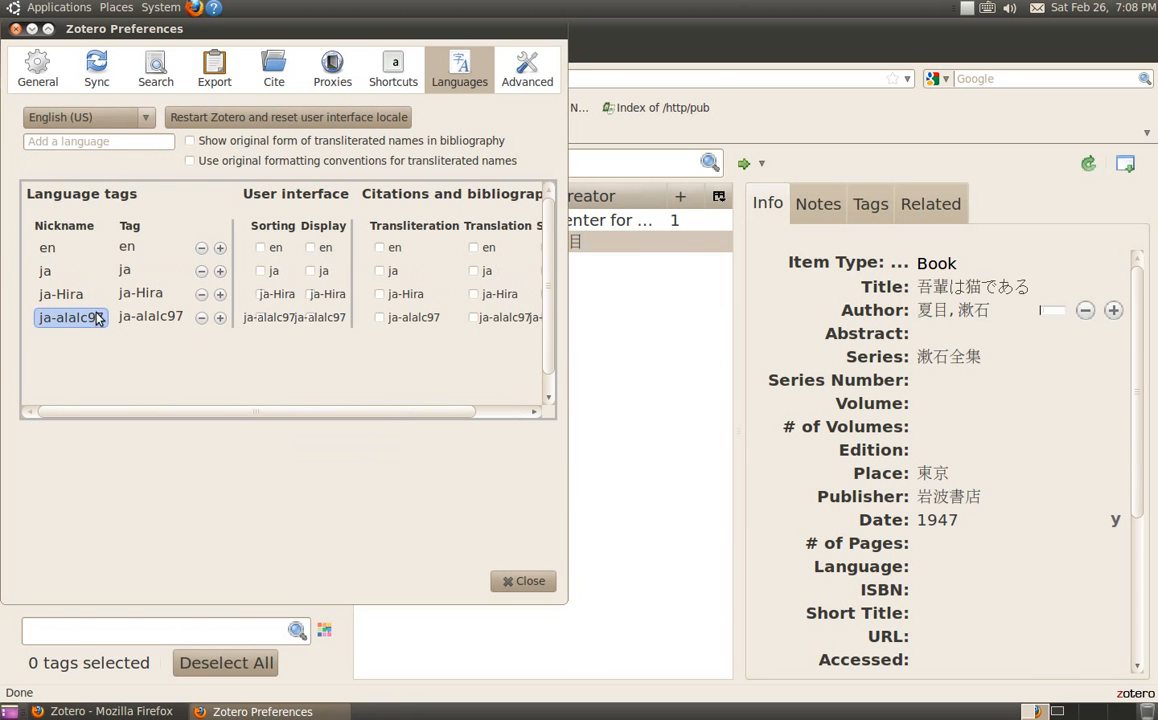
Step: Set the nickname of the en language tag to "English"
{"action": "left_click", "coordinate": [68, 249]}
{"action": "key", "text": "BackSpace"}
{"action": "key", "text": "BackSpace"}
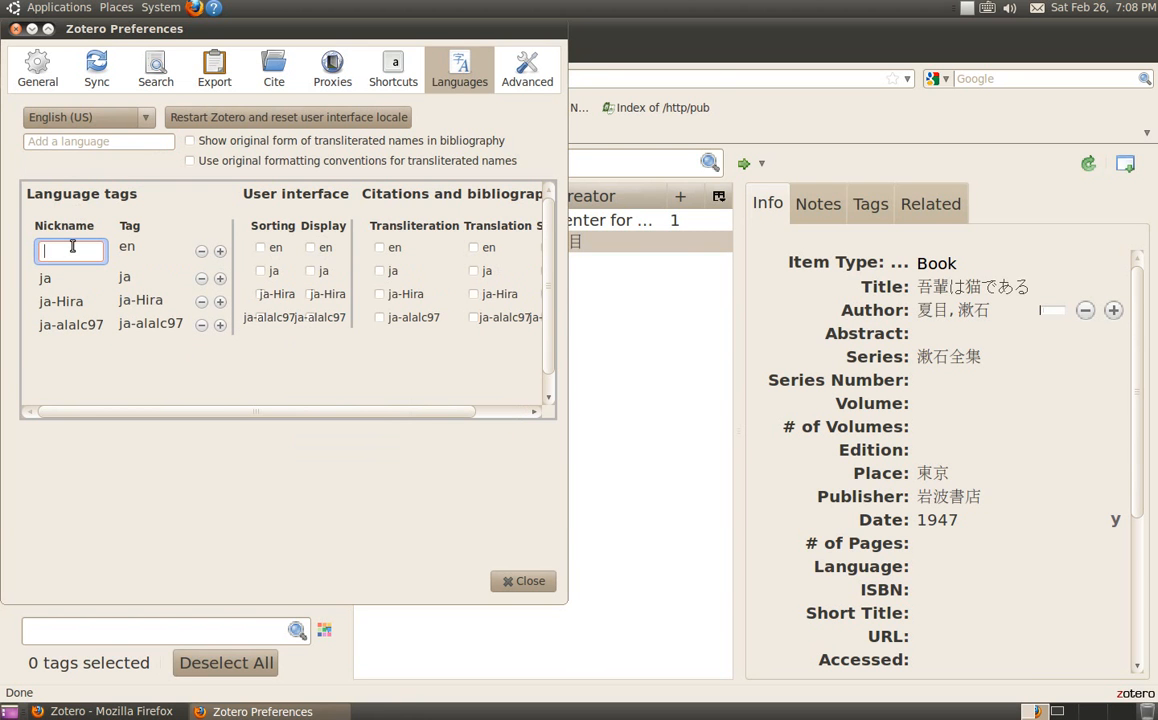
{"action": "type", "text": "English"}
{"action": "key", "text": "Return"}
Step: Switch the input method to Japanese - Anthy and set the nickname of the ja tag to 日本語
{"action": "left_click", "coordinate": [72, 268]}
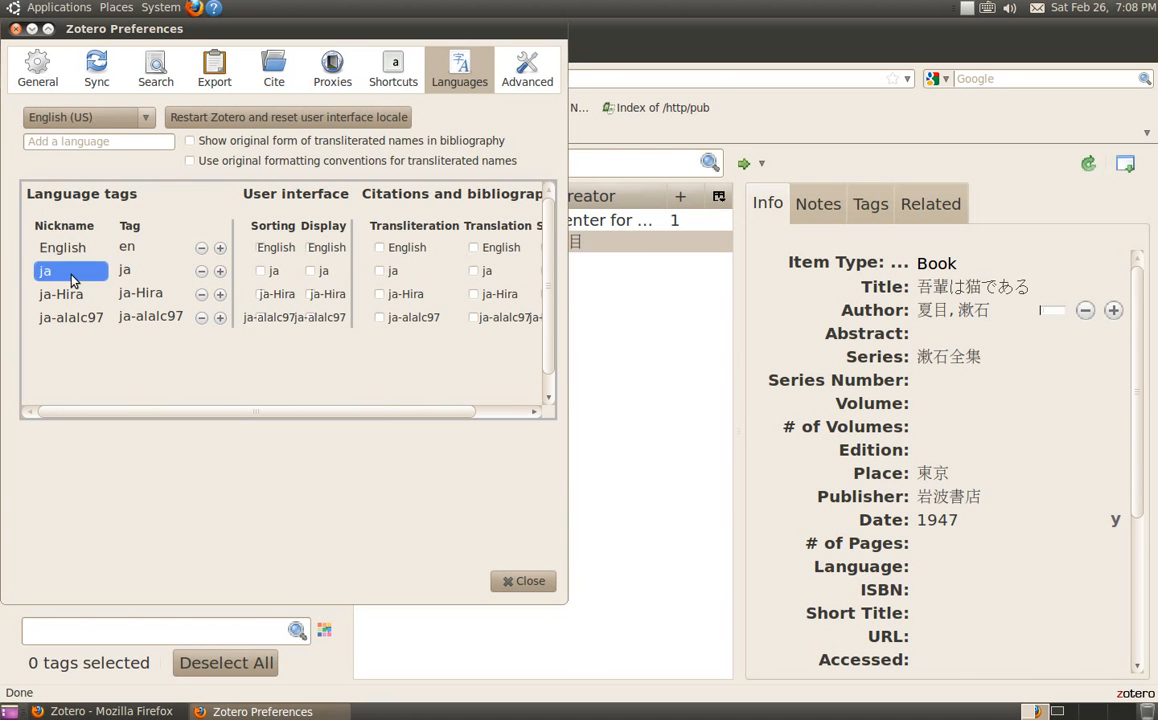
{"action": "left_click", "coordinate": [80, 271]}
{"action": "left_click", "coordinate": [987, 8]}
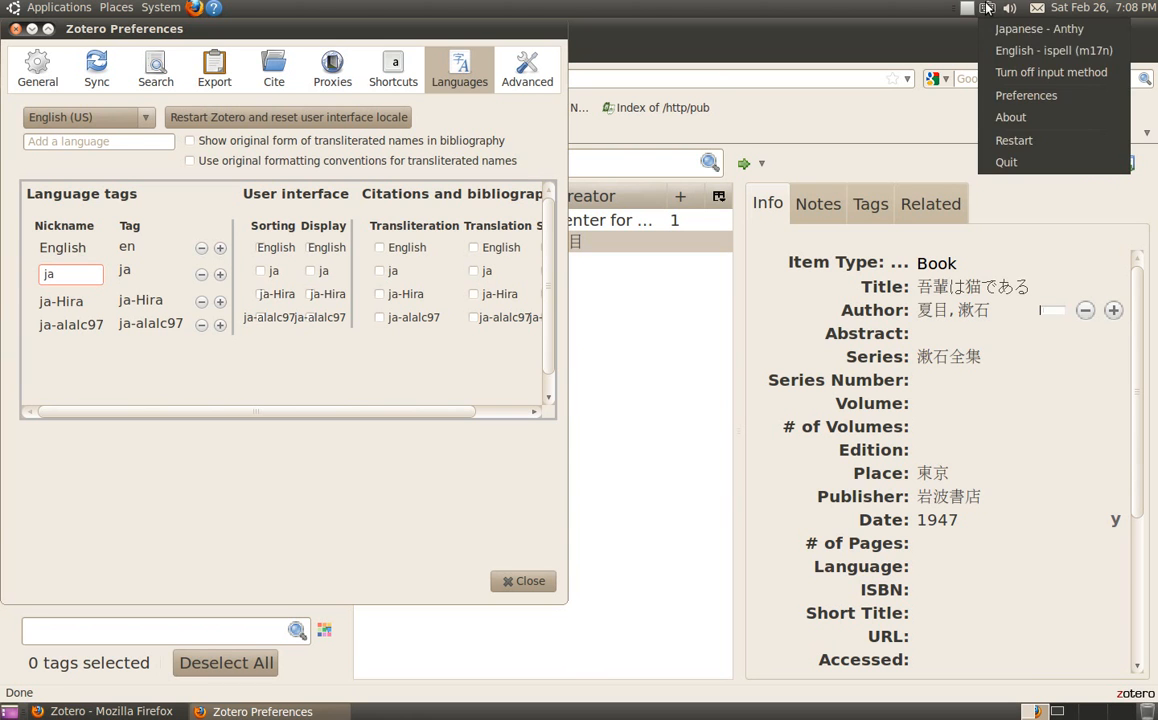
{"action": "left_click", "coordinate": [1017, 30]}
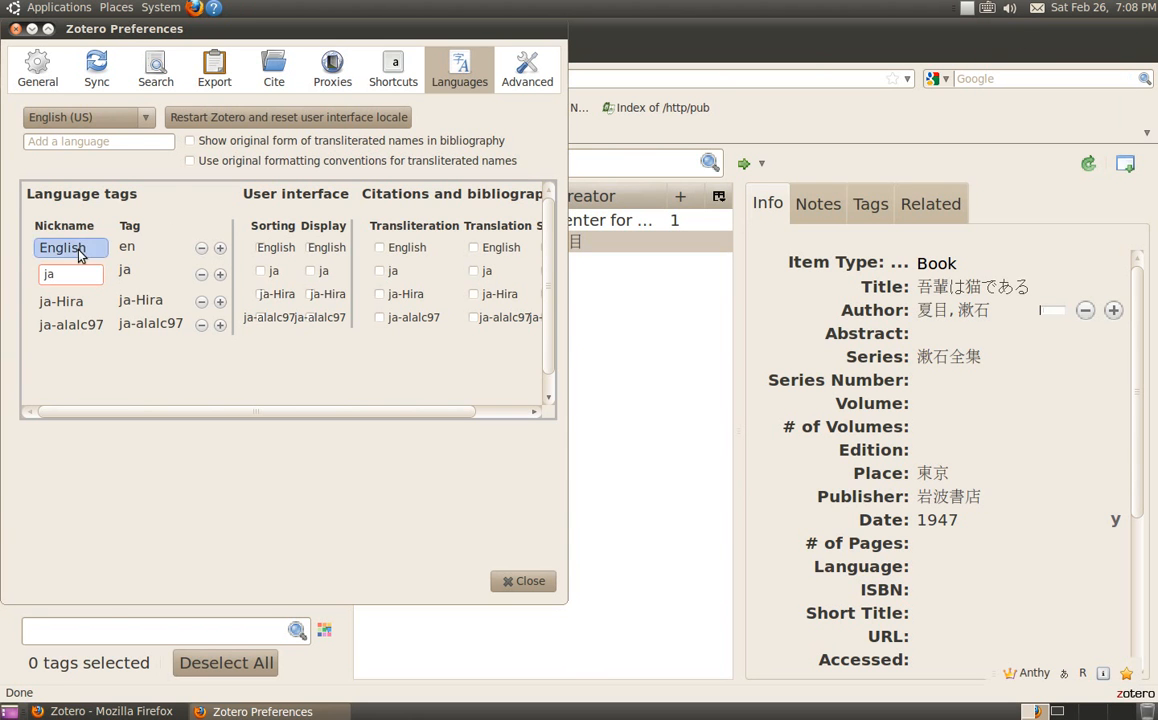
{"action": "left_click", "coordinate": [55, 274]}
{"action": "key", "text": "BackSpace"}
{"action": "key", "text": "BackSpace"}
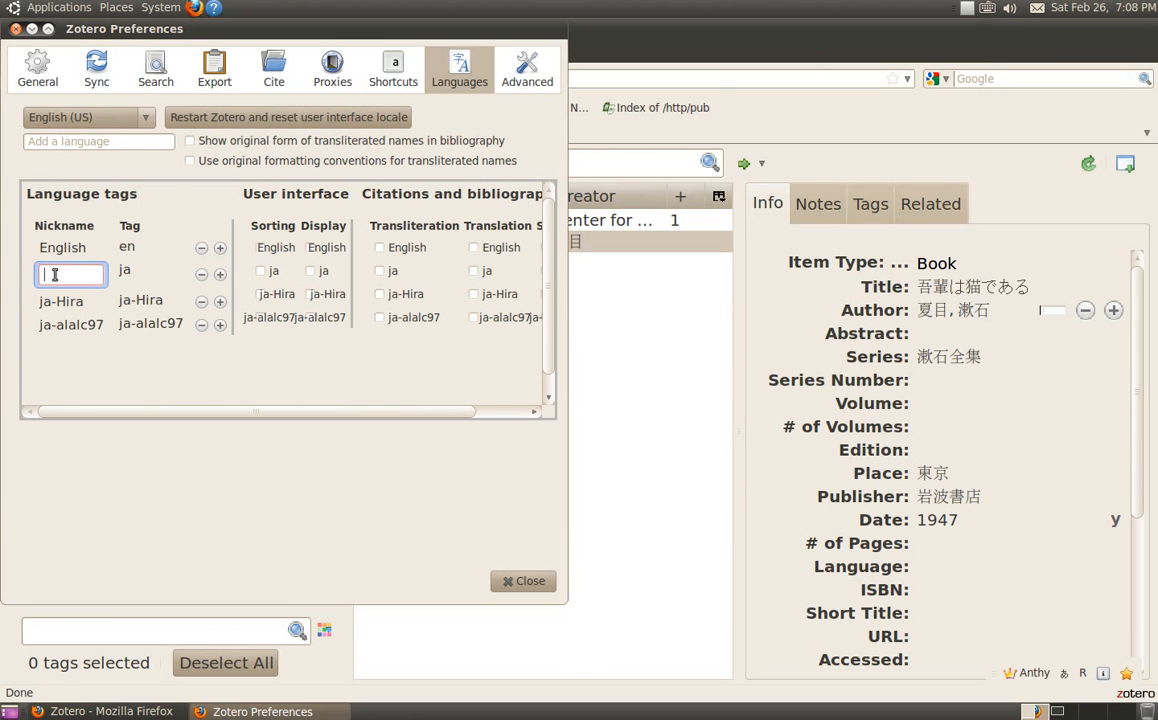
{"action": "type", "text": "nihongo"}
{"action": "key", "text": "space"}
{"action": "key", "text": "Return"}
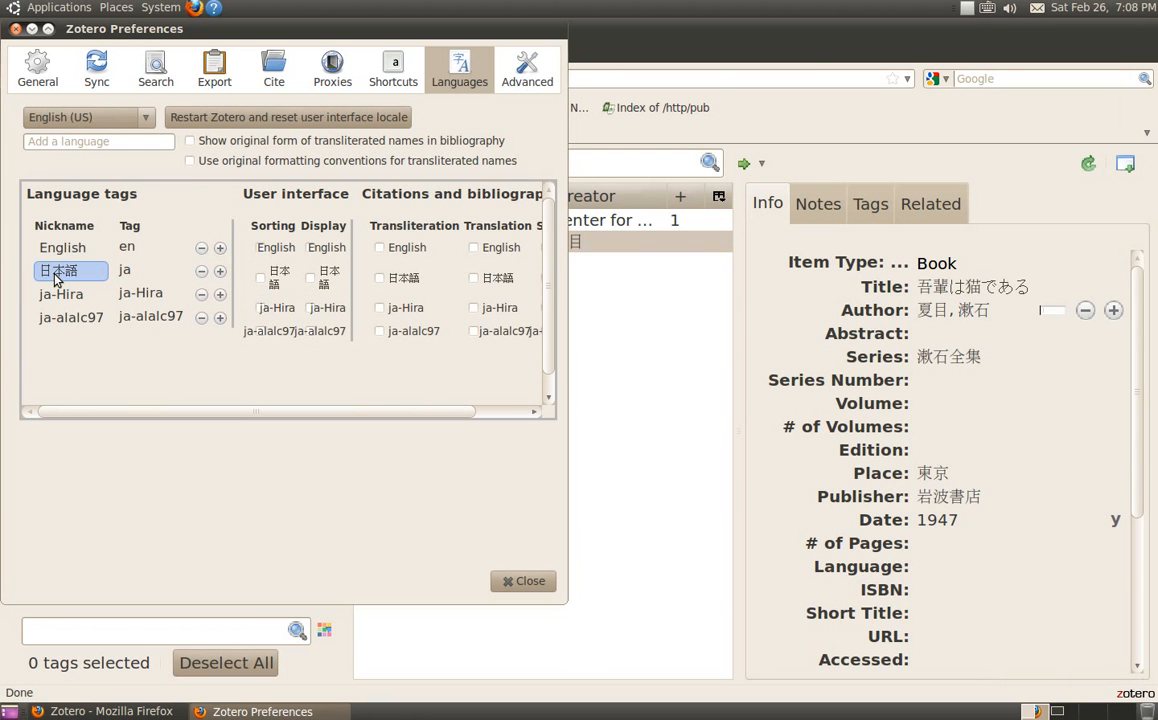
Step: Set the nickname of the ja-Hira tag to ひらがな
{"action": "left_click", "coordinate": [87, 292]}
{"action": "key", "text": "BackSpace"}
{"action": "key", "text": "BackSpace"}
{"action": "key", "text": "BackSpace"}
{"action": "key", "text": "BackSpace"}
{"action": "key", "text": "BackSpace"}
{"action": "key", "text": "BackSpace"}
{"action": "key", "text": "BackSpace"}
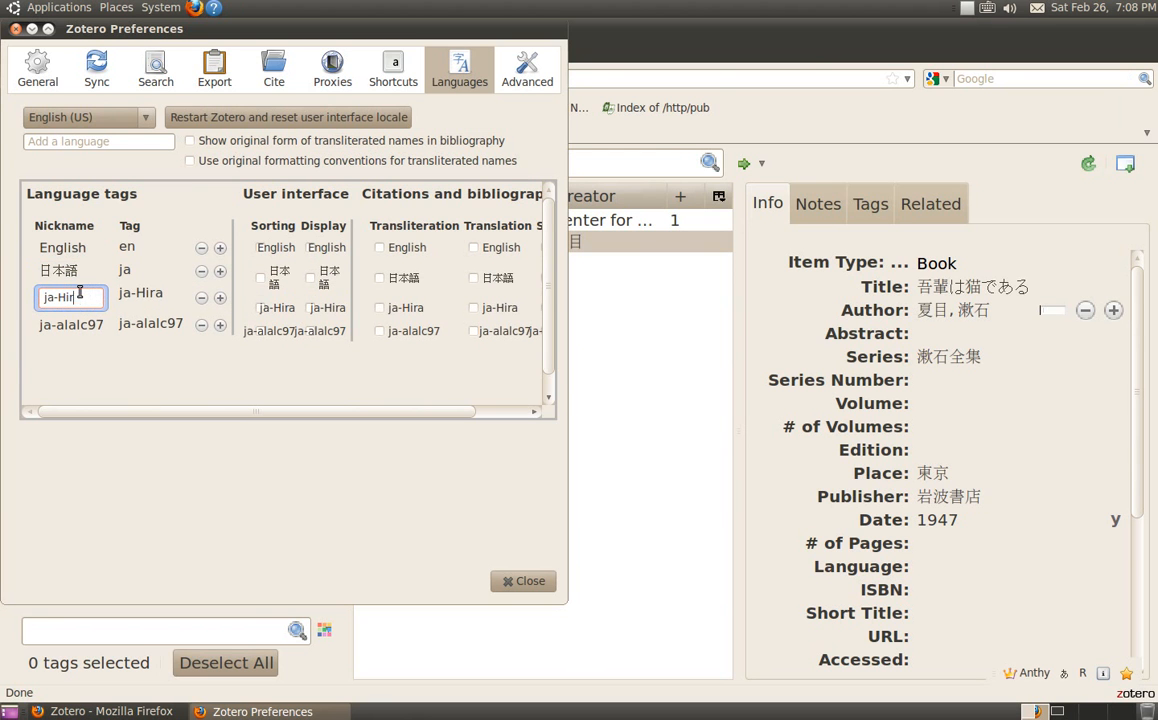
{"action": "type", "text": "hiragana"}
{"action": "key", "text": "space"}
{"action": "key", "text": "Return"}
{"action": "key", "text": "Return"}
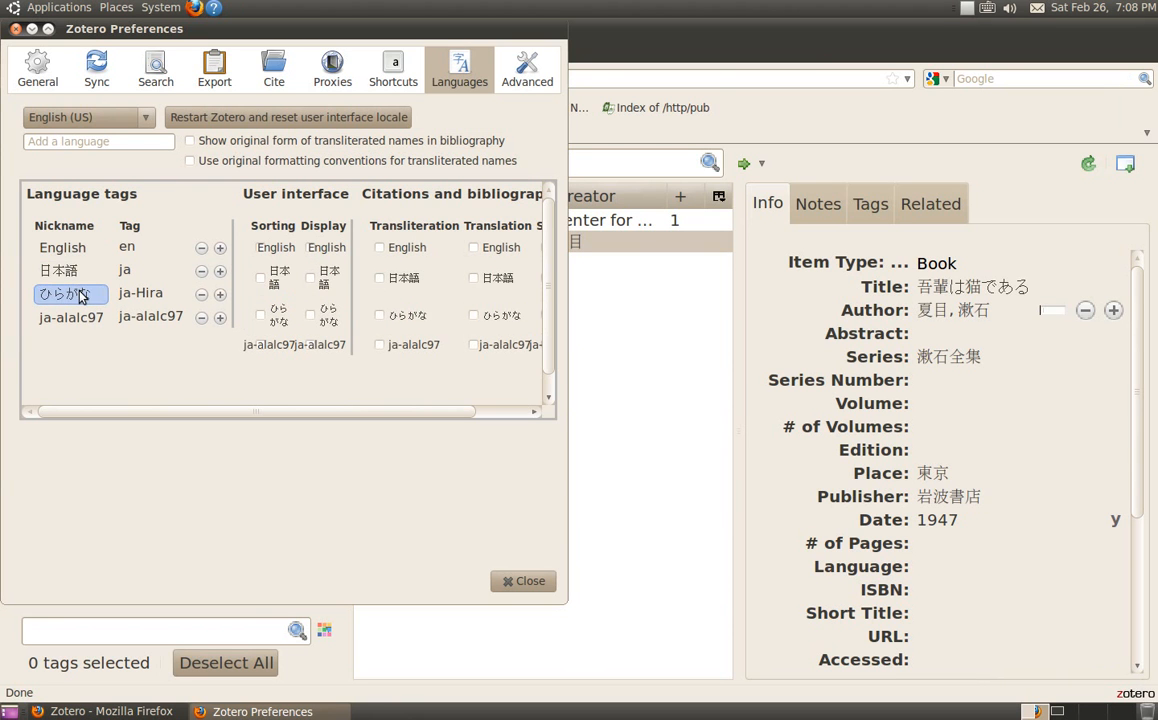
Step: Set the nickname of the ja-alalc97 tag to "Roman (ja)" and close the preferences
{"action": "left_click", "coordinate": [98, 315]}
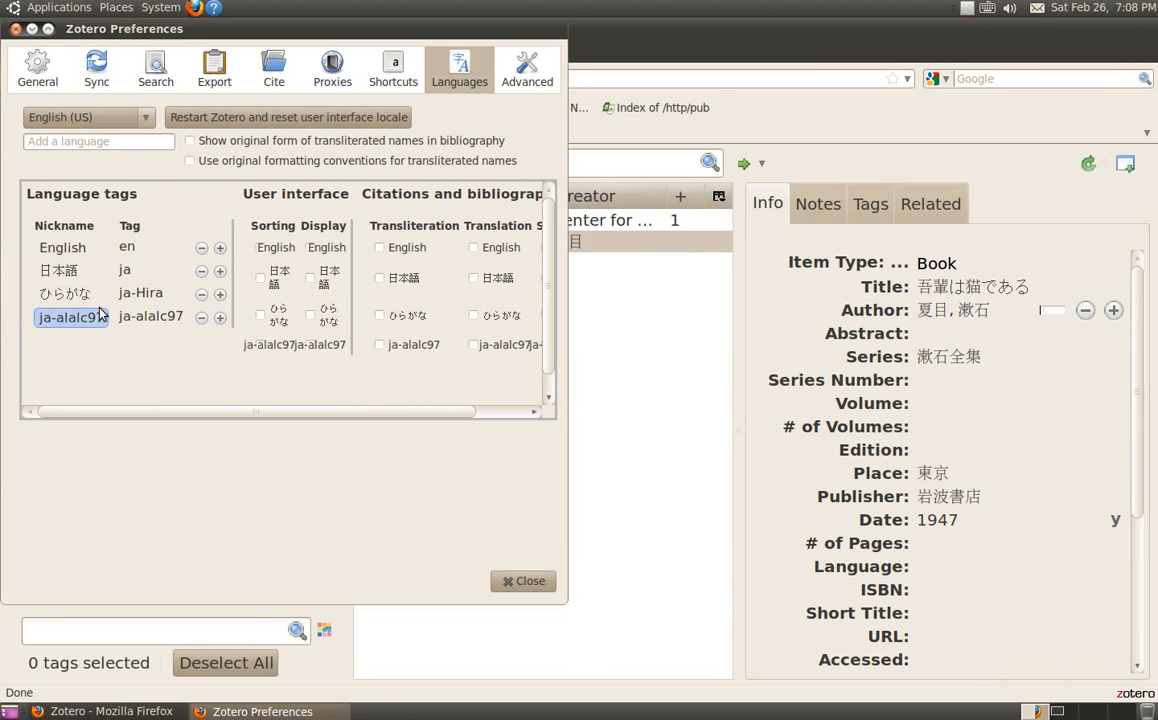
{"action": "left_click", "coordinate": [97, 318]}
{"action": "key", "text": "BackSpace"}
{"action": "key", "text": "BackSpace"}
{"action": "key", "text": "BackSpace"}
{"action": "key", "text": "BackSpace"}
{"action": "key", "text": "BackSpace"}
{"action": "key", "text": "BackSpace"}
{"action": "key", "text": "BackSpace"}
{"action": "key", "text": "BackSpace"}
{"action": "key", "text": "BackSpace"}
{"action": "key", "text": "BackSpace"}
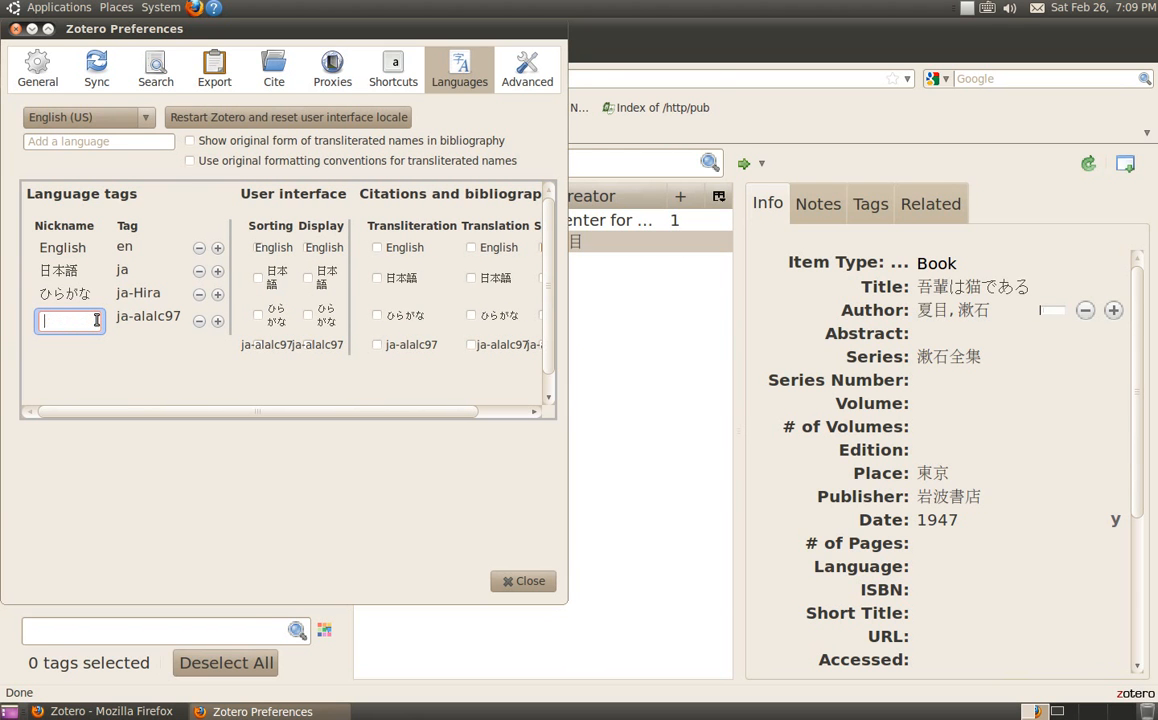
{"action": "type", "text": "Roman (ja)"}
{"action": "key", "text": "Return"}
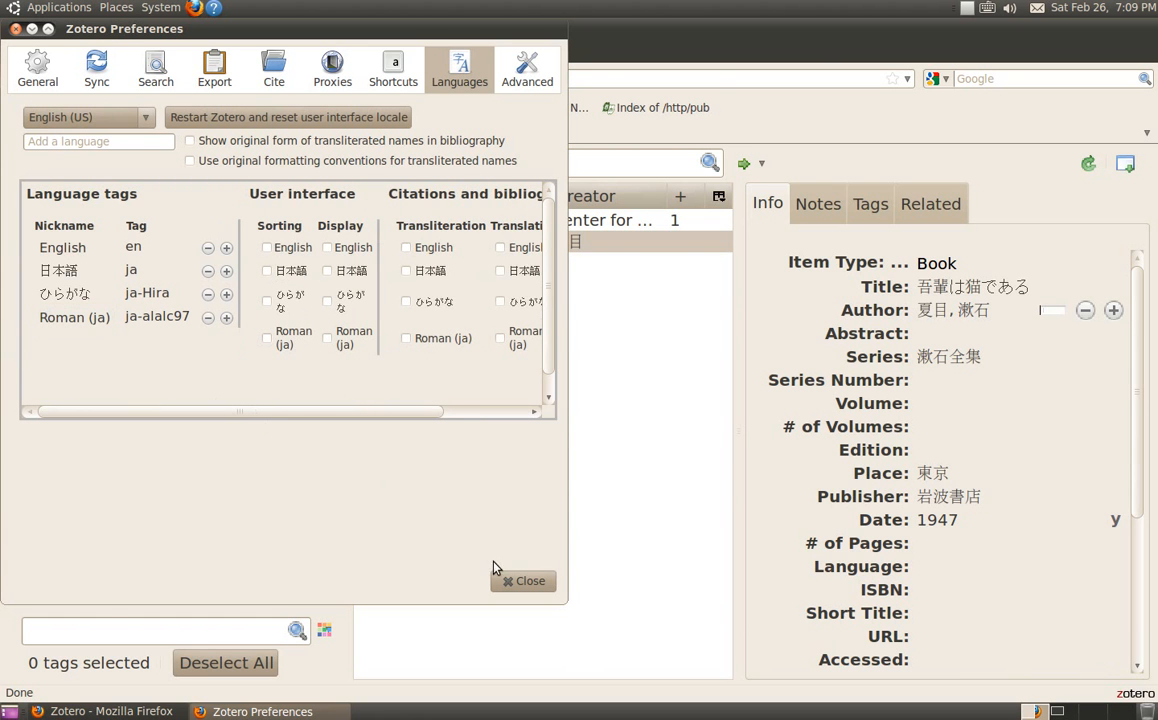
{"action": "left_click", "coordinate": [530, 582]}
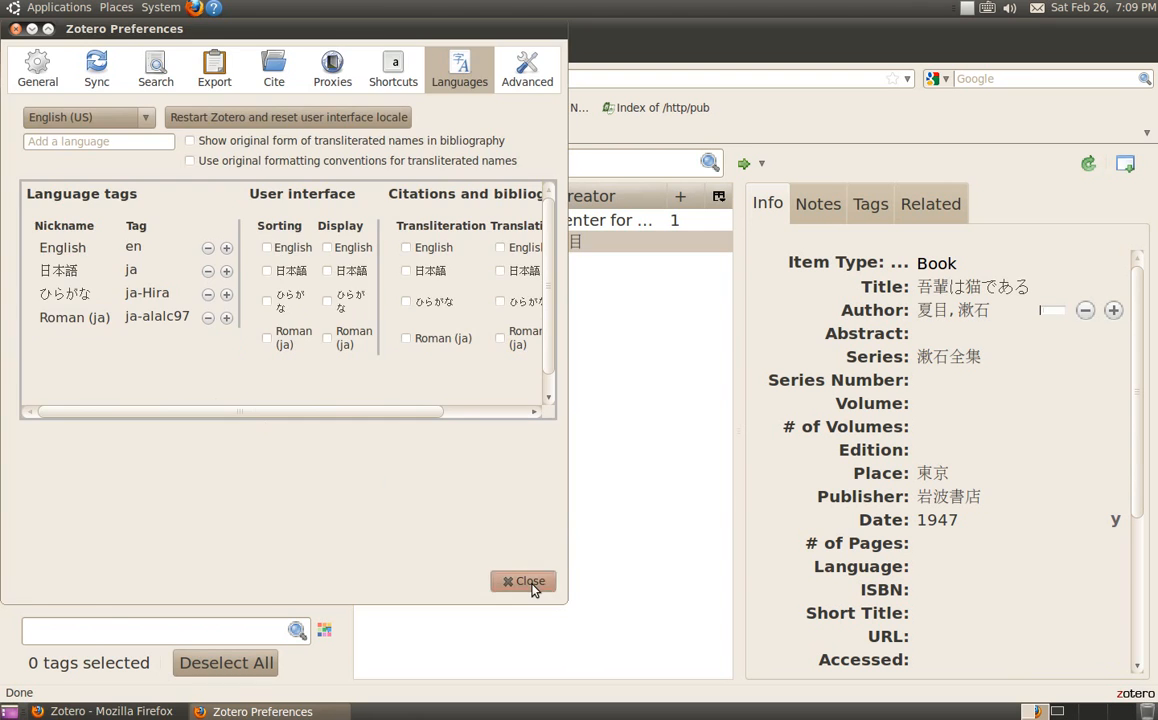